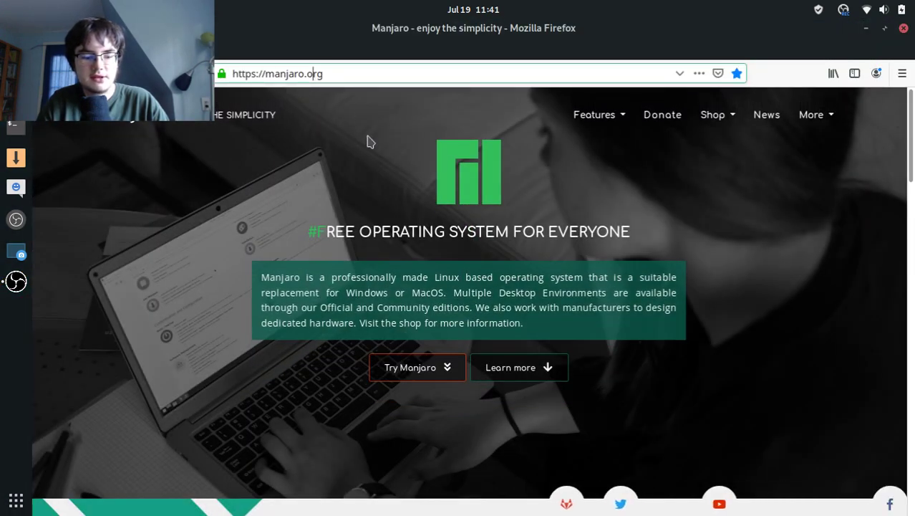
Step: Download UnityHubSetup.AppImage in Firefox from Unity's link and show the downloads list
{"action": "key", "text": "ctrl+l"}
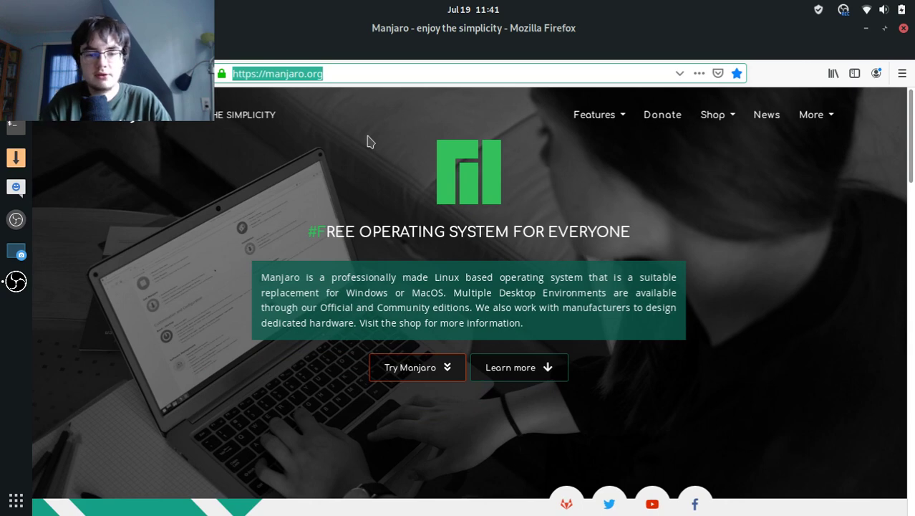
{"action": "type", "text": "https://public-cdn.cloud.unity3d.com/hub/prod/UnityHubSetup.AppImage"}
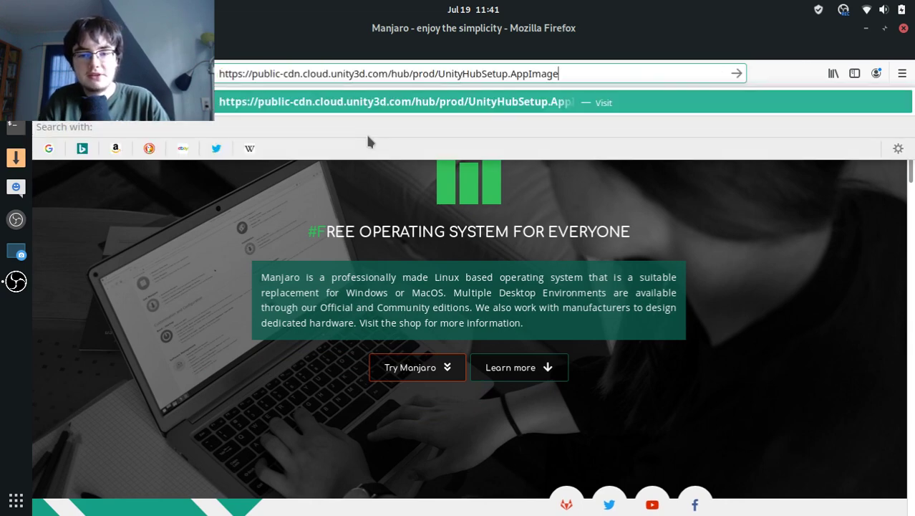
{"action": "key", "text": "Return"}
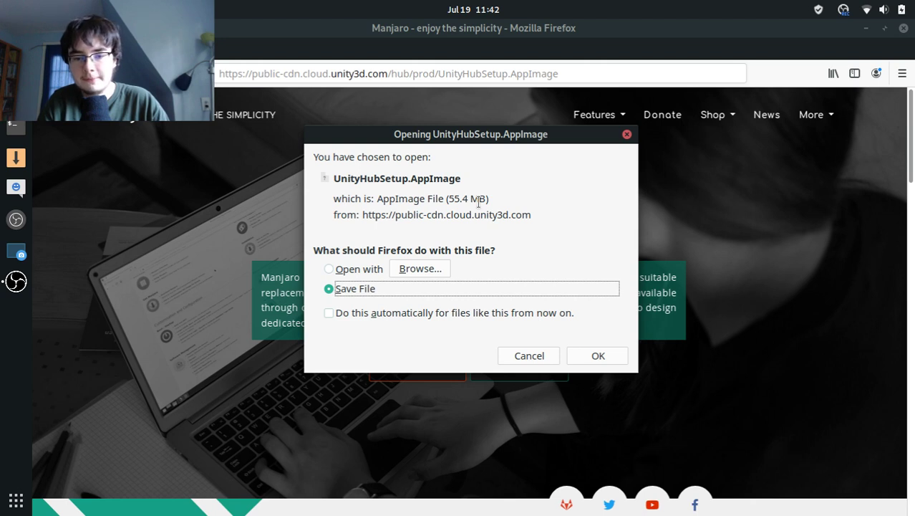
{"action": "left_click", "coordinate": [598, 356]}
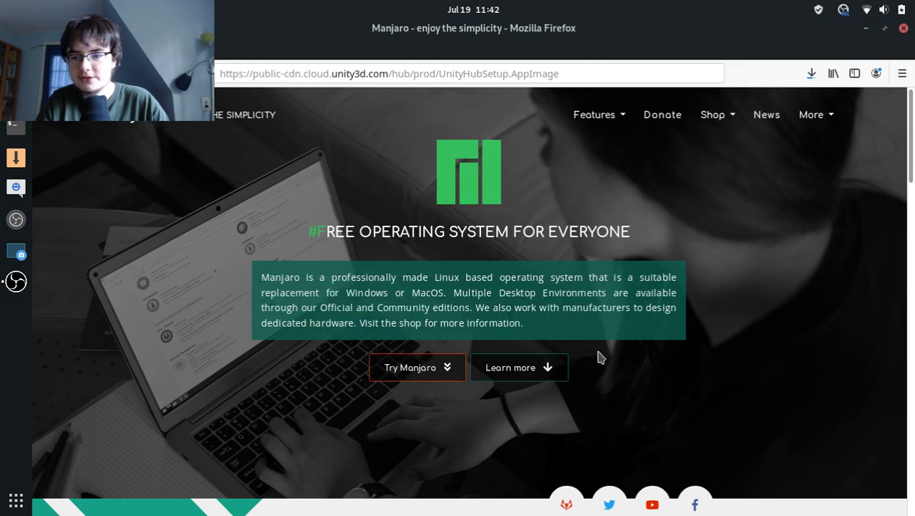
{"action": "left_click", "coordinate": [810, 75]}
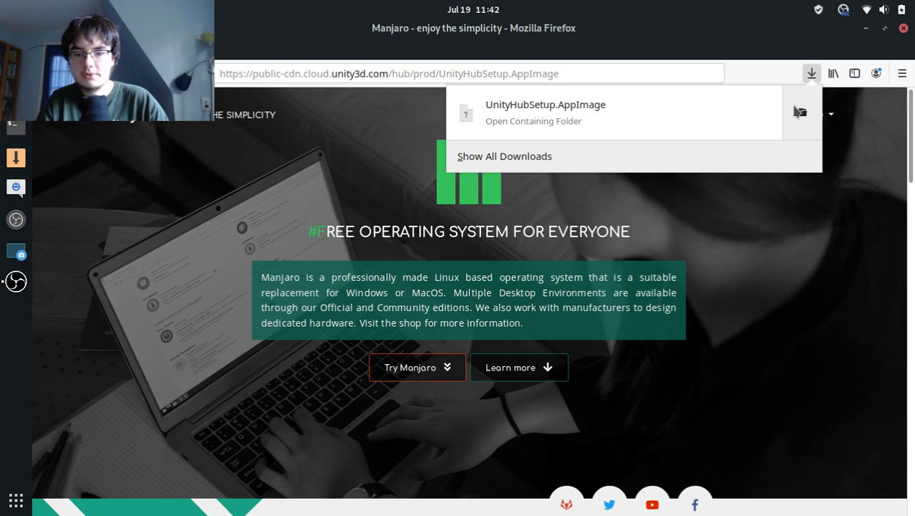
Step: Open the Downloads folder with UnityHubSetup.AppImage and dismiss the Could Not Display error
{"action": "left_click", "coordinate": [801, 112]}
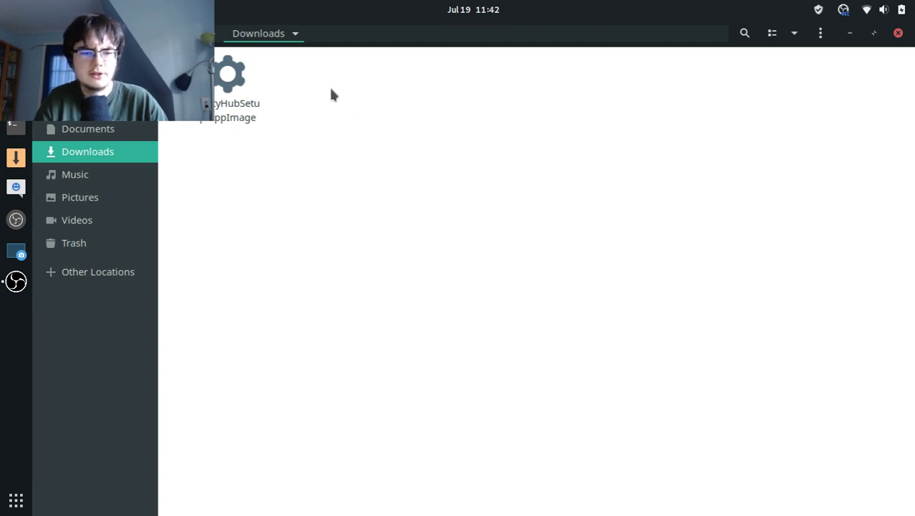
{"action": "left_click", "coordinate": [228, 87]}
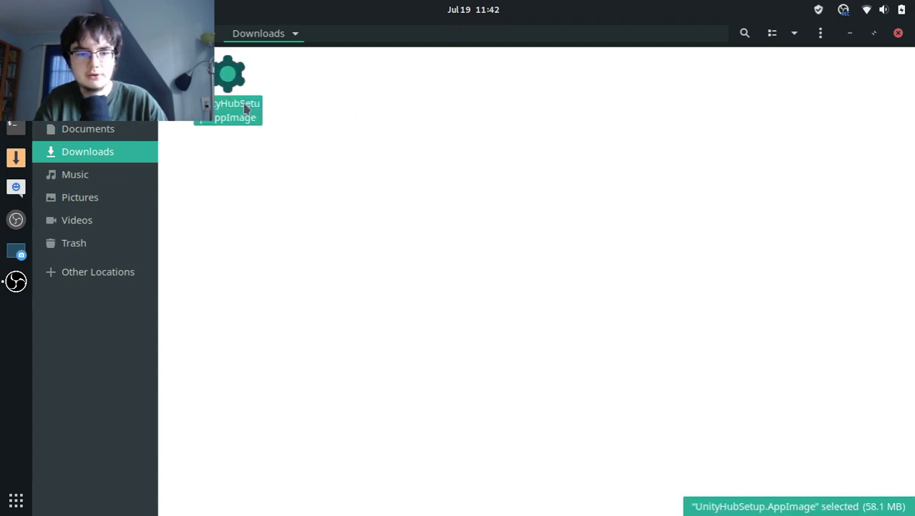
{"action": "double_click", "coordinate": [231, 93]}
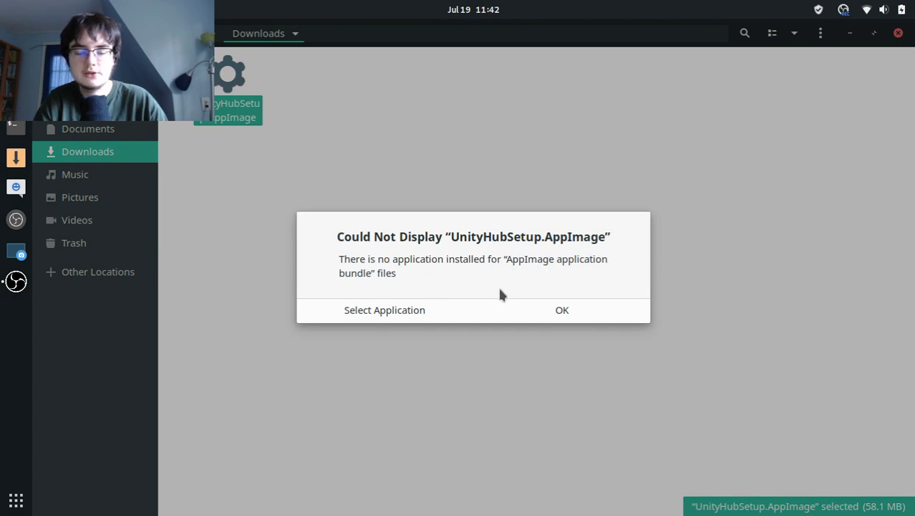
{"action": "left_click", "coordinate": [541, 311]}
{"action": "left_click", "coordinate": [542, 312]}
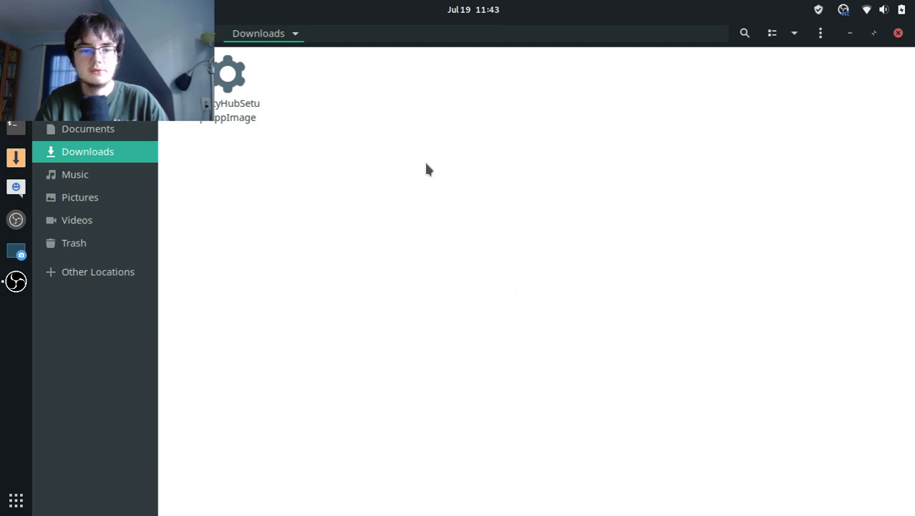
Step: Enable 'Allow executing file as program' in UnityHubSetup.AppImage's Permissions properties
{"action": "left_click", "coordinate": [242, 85]}
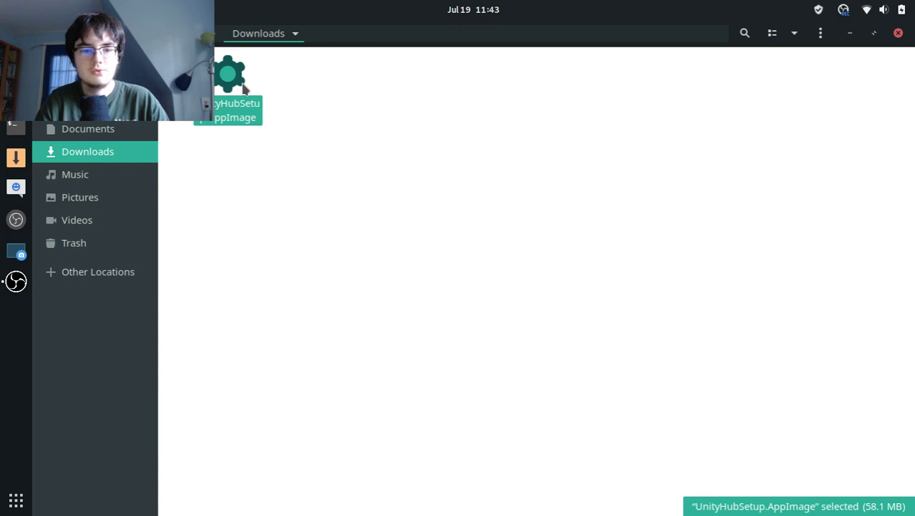
{"action": "right_click", "coordinate": [243, 88]}
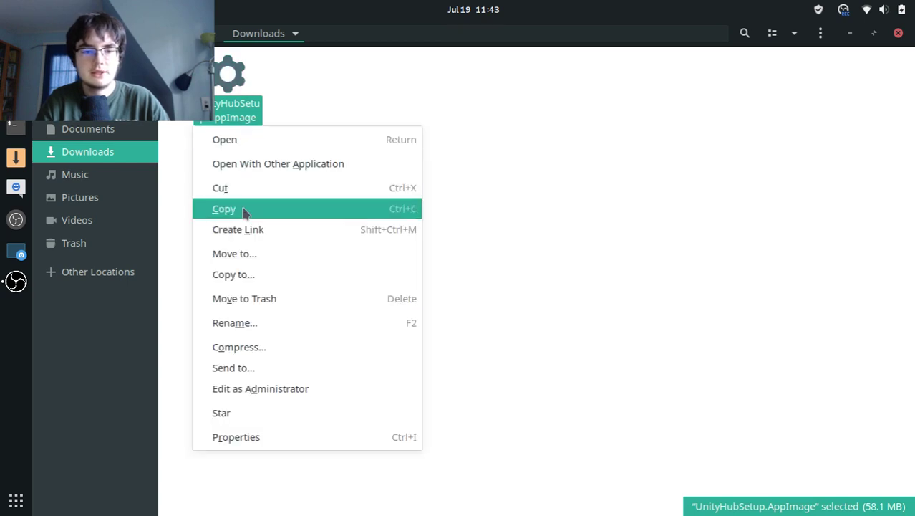
{"action": "left_click", "coordinate": [271, 435]}
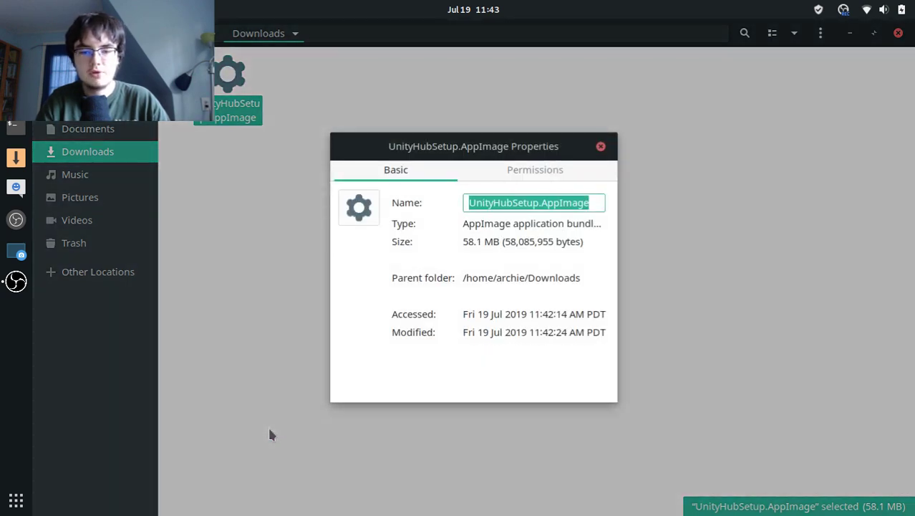
{"action": "left_click", "coordinate": [522, 168]}
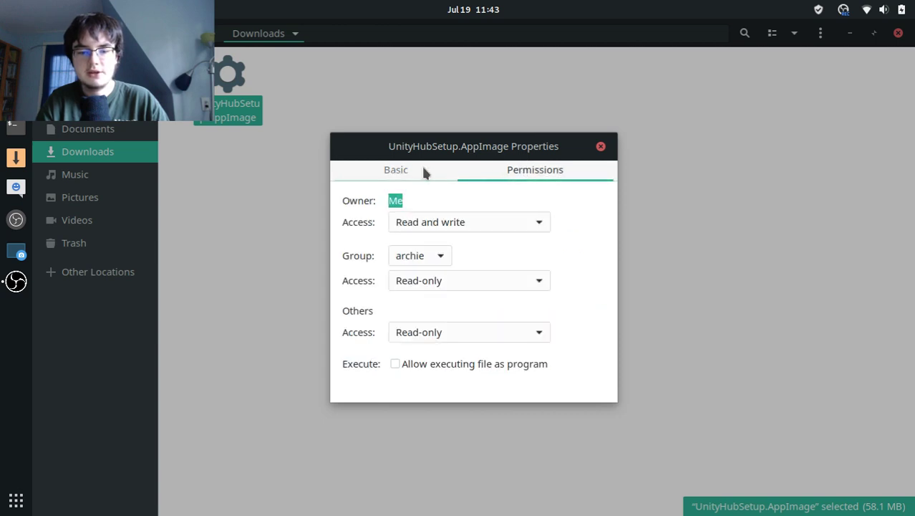
{"action": "left_click", "coordinate": [395, 364]}
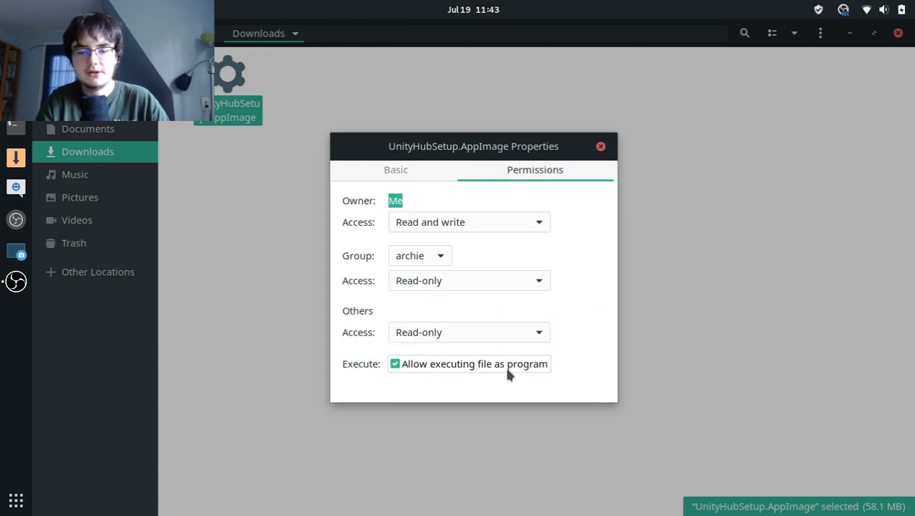
{"action": "left_click", "coordinate": [600, 146]}
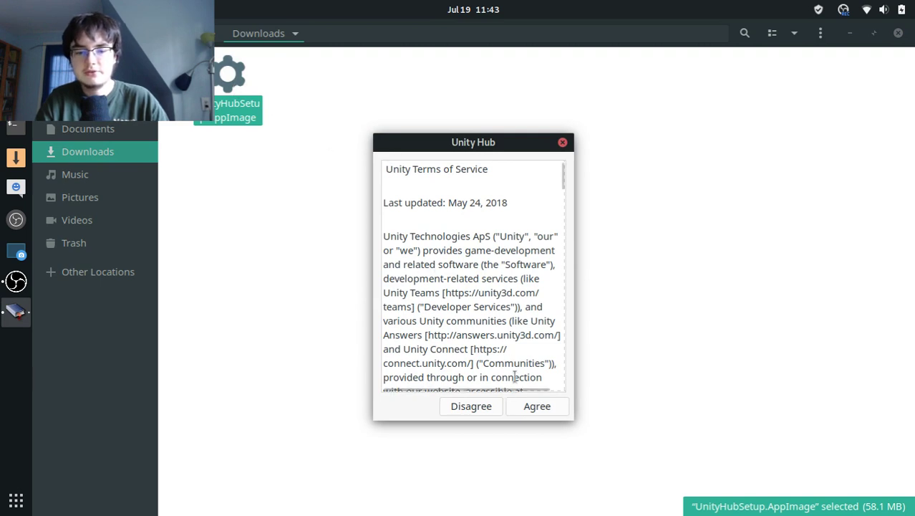
Step: Agree to the Unity Terms of Service and accept the system install integration
{"action": "left_click", "coordinate": [525, 406]}
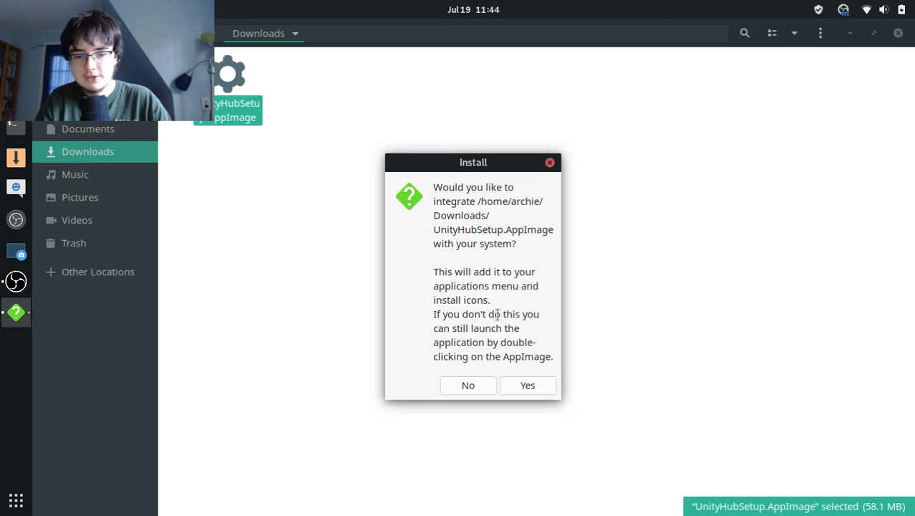
{"action": "left_click", "coordinate": [530, 385]}
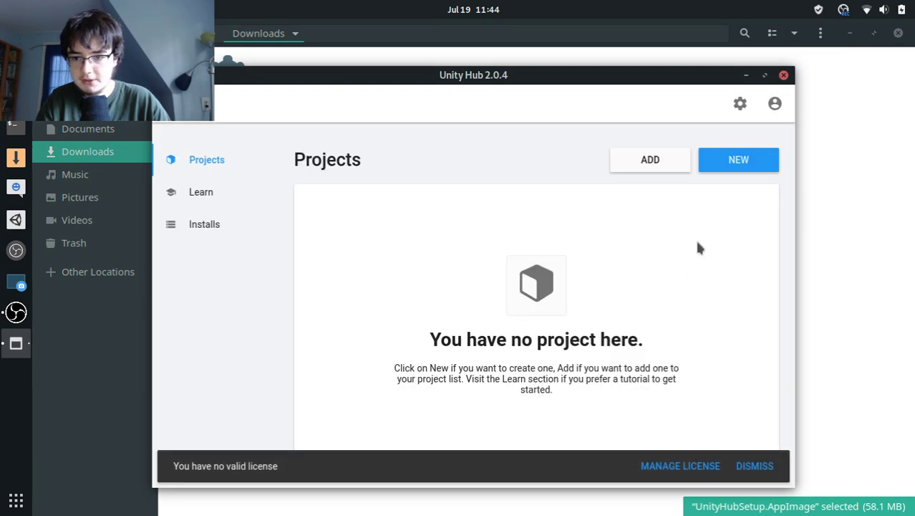
Step: Maximize Unity Hub, dismiss the no-license notice, and go to the empty Installs page
{"action": "left_click", "coordinate": [765, 76]}
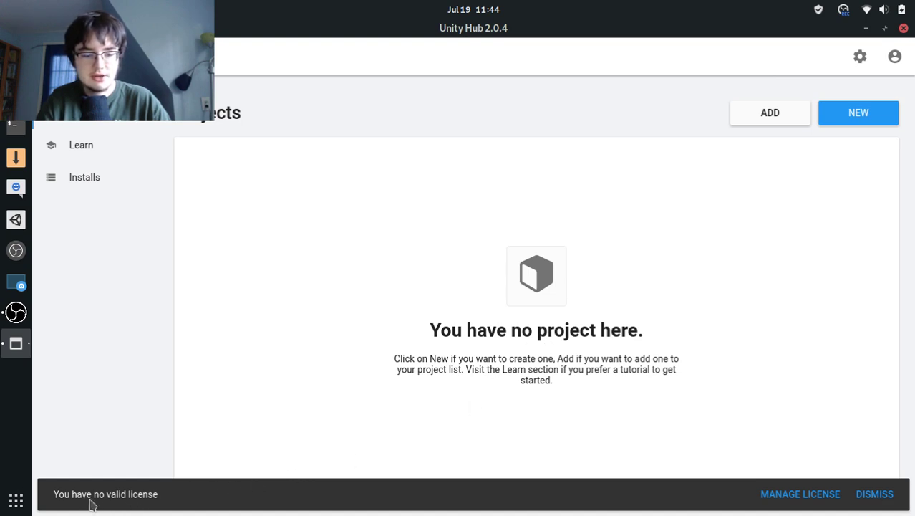
{"action": "left_click", "coordinate": [879, 496]}
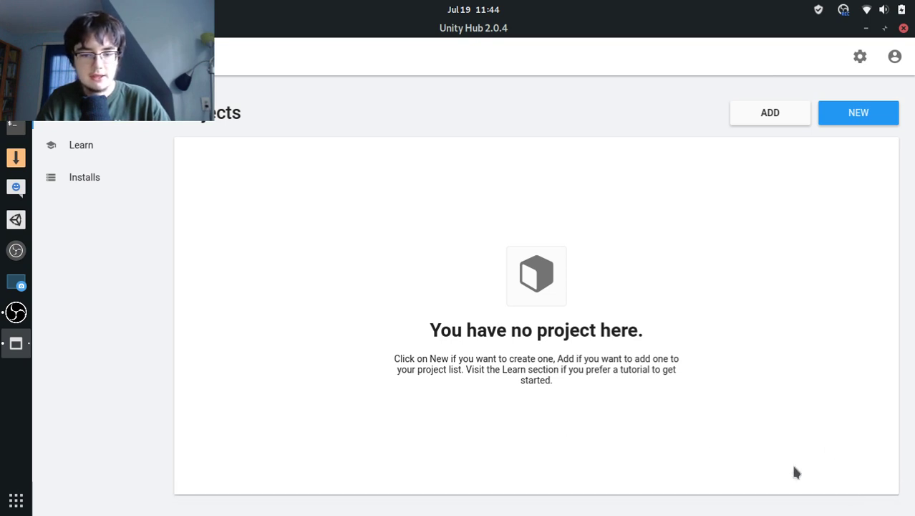
{"action": "left_click", "coordinate": [848, 128]}
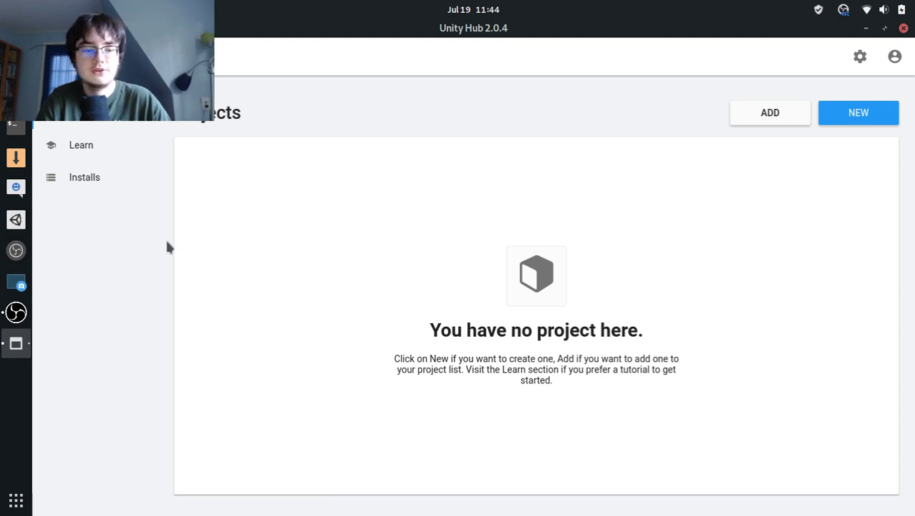
{"action": "left_click", "coordinate": [95, 180]}
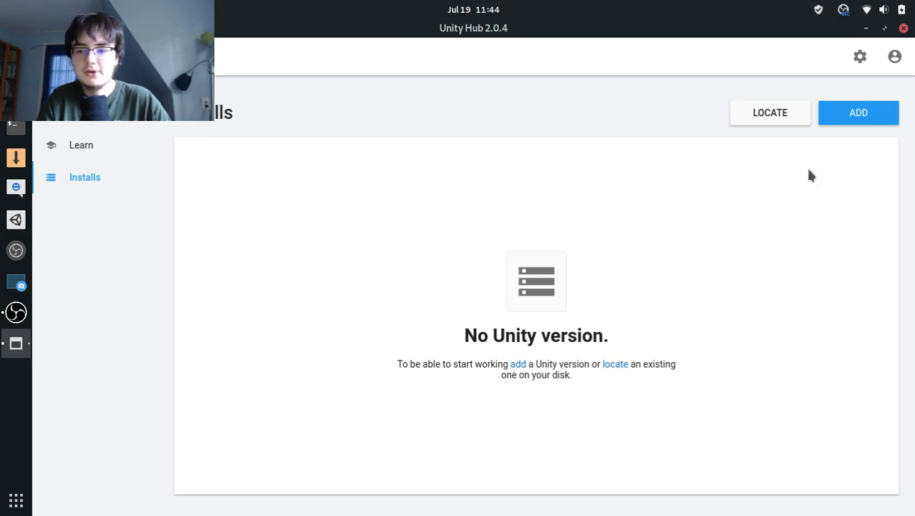
Step: Choose Unity 2019.2.0b9 (Beta) in the Add Unity Version list and continue to modules
{"action": "left_click", "coordinate": [839, 123]}
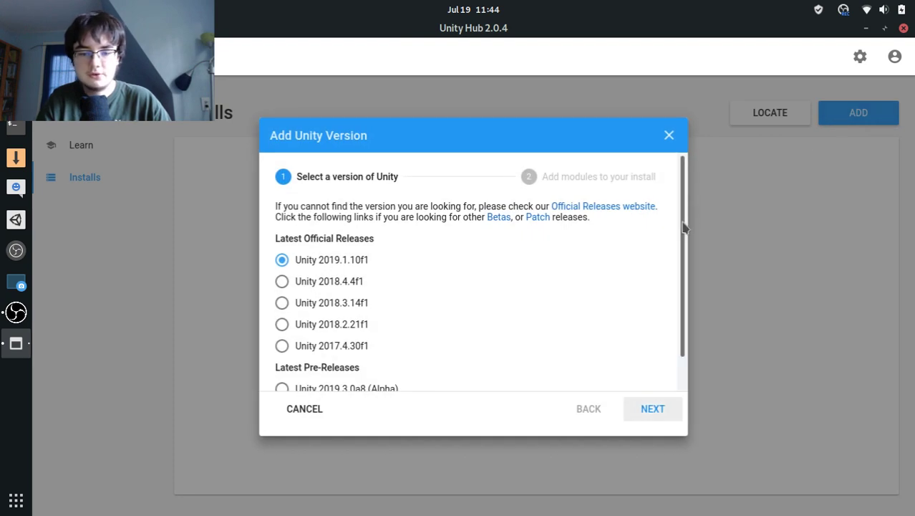
{"action": "scroll", "coordinate": [672, 276], "scroll_direction": "down", "scroll_amount": 1}
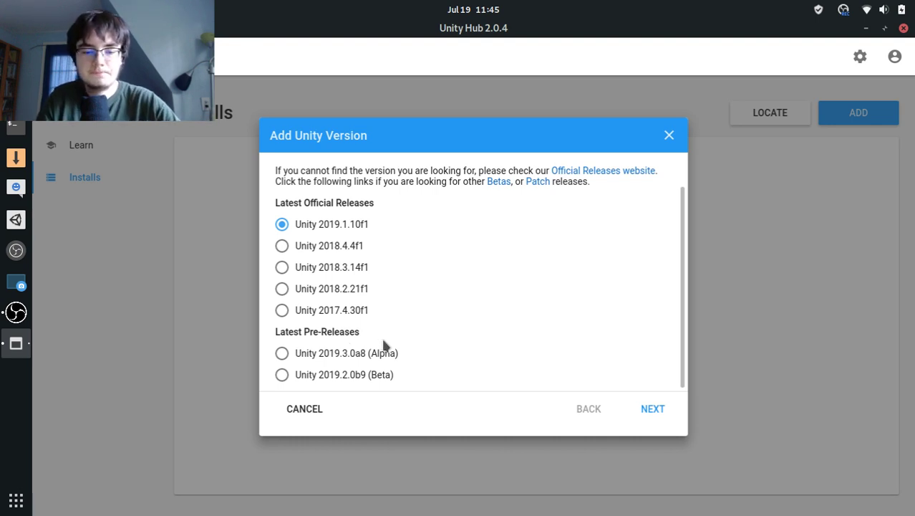
{"action": "left_click", "coordinate": [321, 379]}
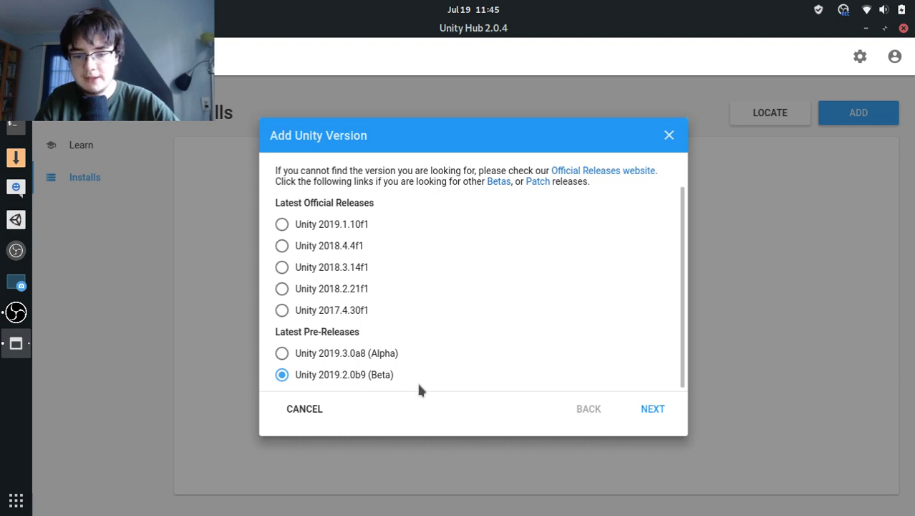
{"action": "left_click", "coordinate": [659, 408]}
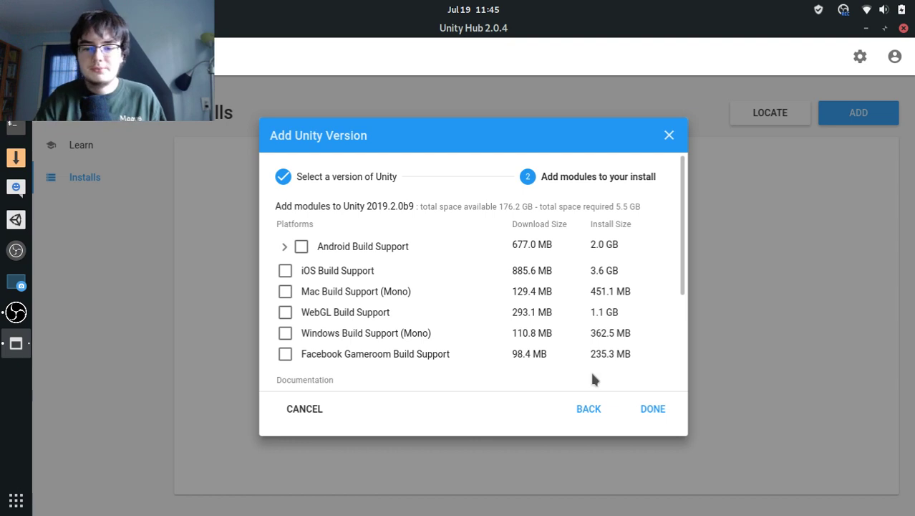
Step: Toggle Android, WebGL and Facebook Gameroom Build Support on and off, leaving them unticked
{"action": "left_click", "coordinate": [299, 247]}
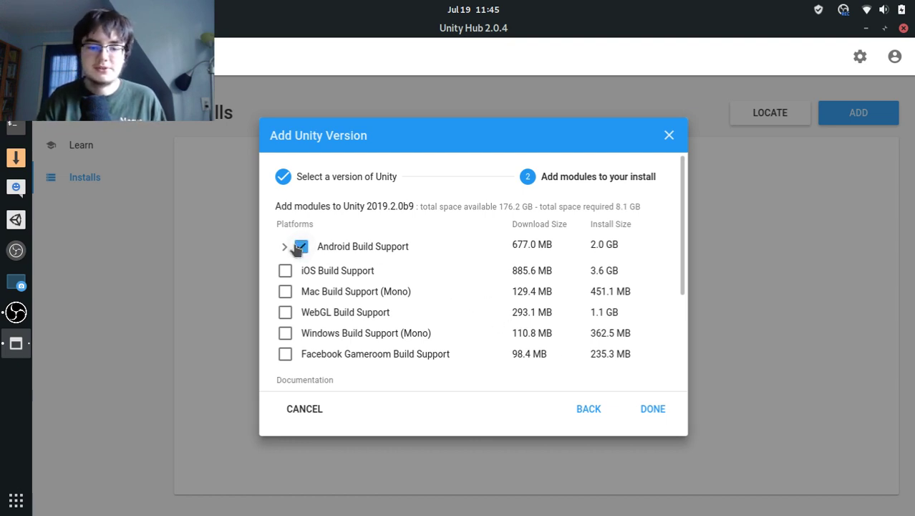
{"action": "left_click", "coordinate": [300, 246]}
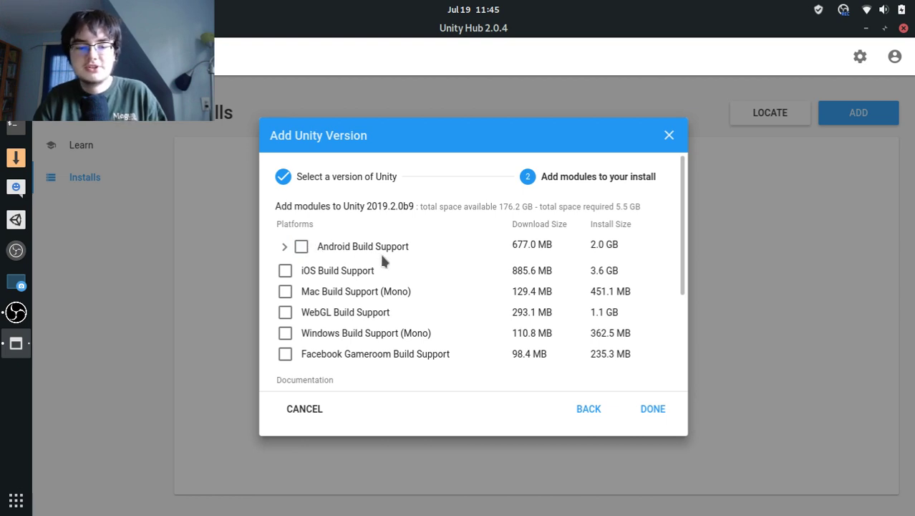
{"action": "left_click", "coordinate": [284, 313]}
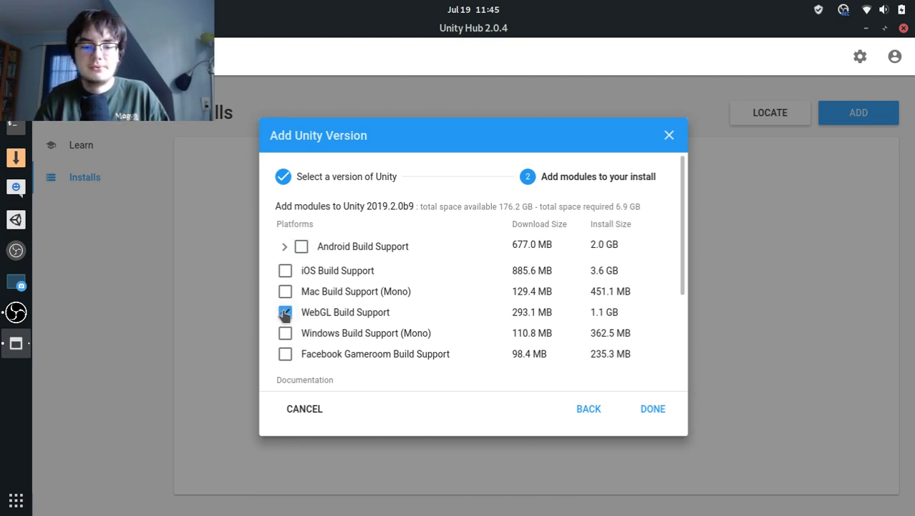
{"action": "left_click", "coordinate": [285, 313]}
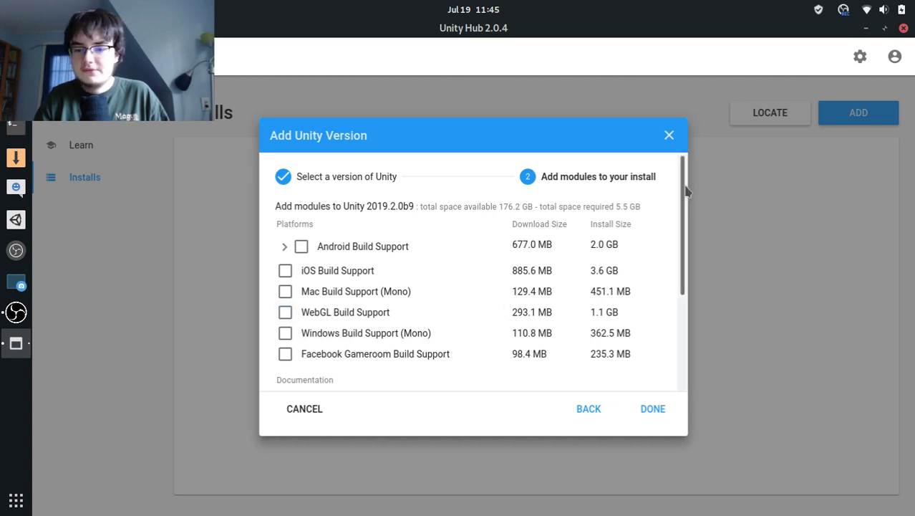
{"action": "scroll", "coordinate": [686, 190], "scroll_direction": "down", "scroll_amount": 1}
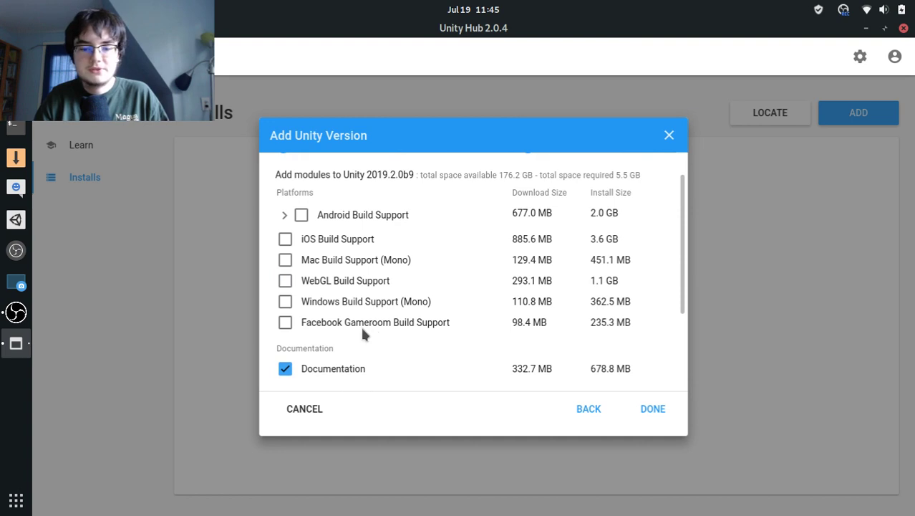
{"action": "left_click", "coordinate": [281, 324]}
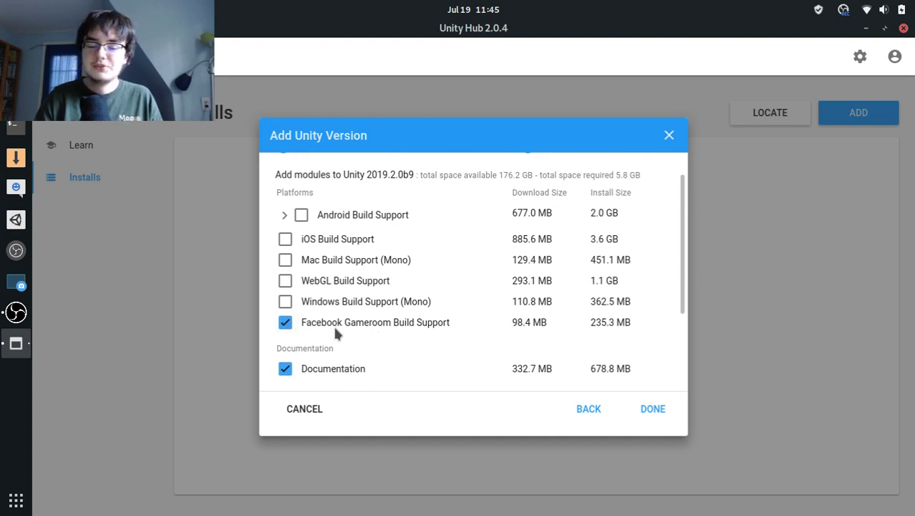
{"action": "left_click", "coordinate": [286, 324]}
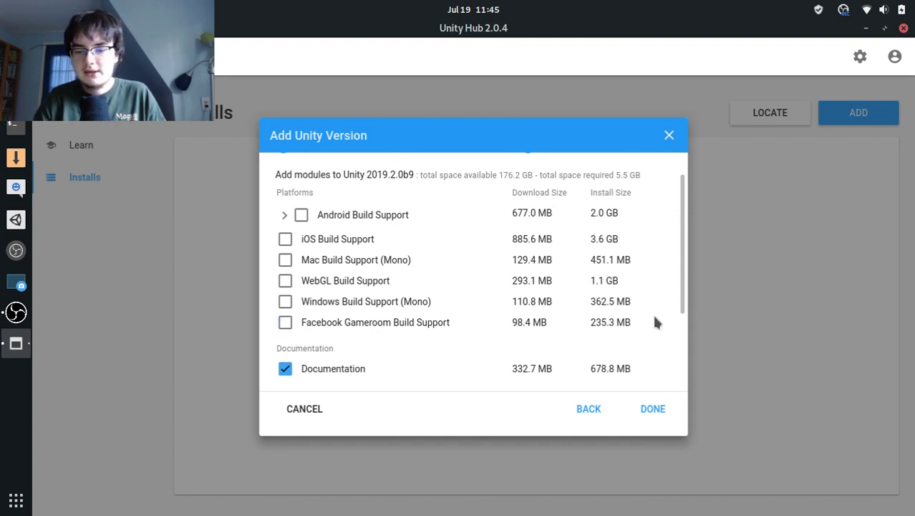
{"action": "scroll", "coordinate": [658, 322], "scroll_direction": "up", "scroll_amount": 1}
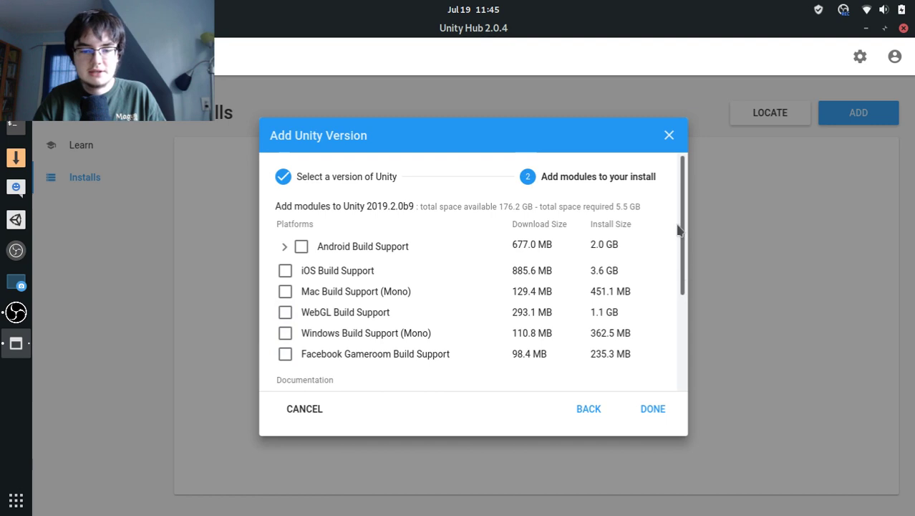
Step: Tick WebGL Build Support alongside Documentation and confirm the 2019.2.0b9 install
{"action": "left_click", "coordinate": [287, 317]}
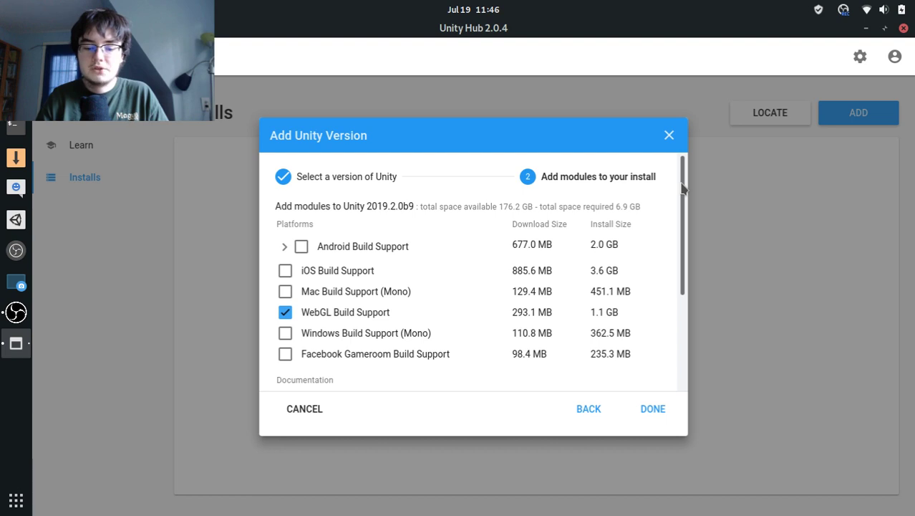
{"action": "scroll", "coordinate": [682, 187], "scroll_direction": "down", "scroll_amount": 4}
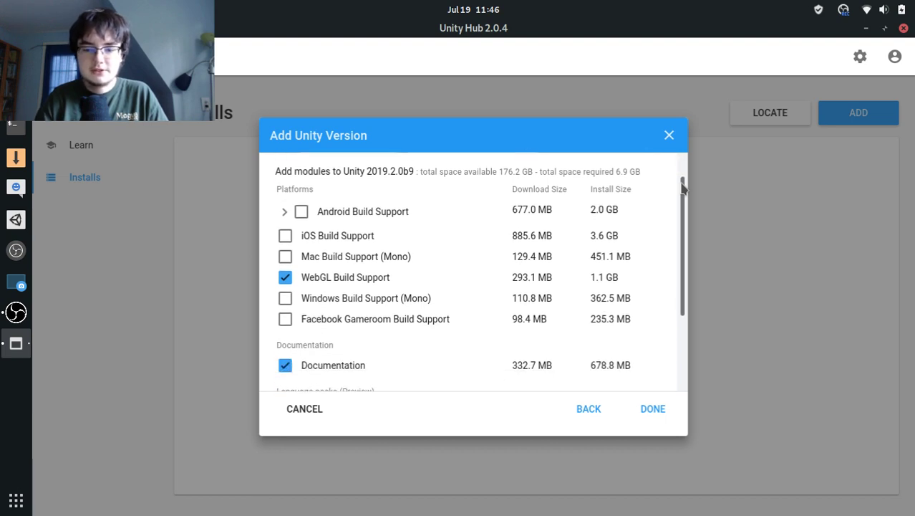
{"action": "scroll", "coordinate": [681, 190], "scroll_direction": "up", "scroll_amount": 5}
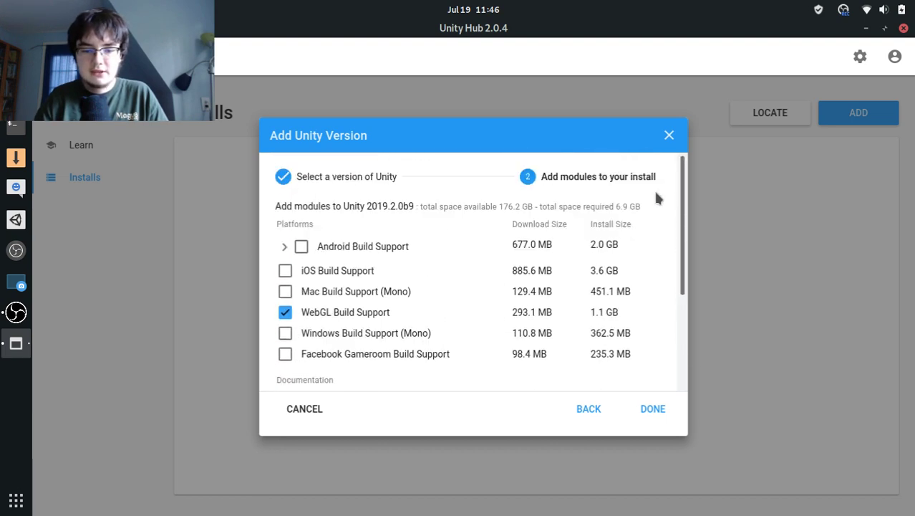
{"action": "scroll", "coordinate": [675, 208], "scroll_direction": "down", "scroll_amount": 1}
{"action": "scroll", "coordinate": [670, 237], "scroll_direction": "down", "scroll_amount": 3}
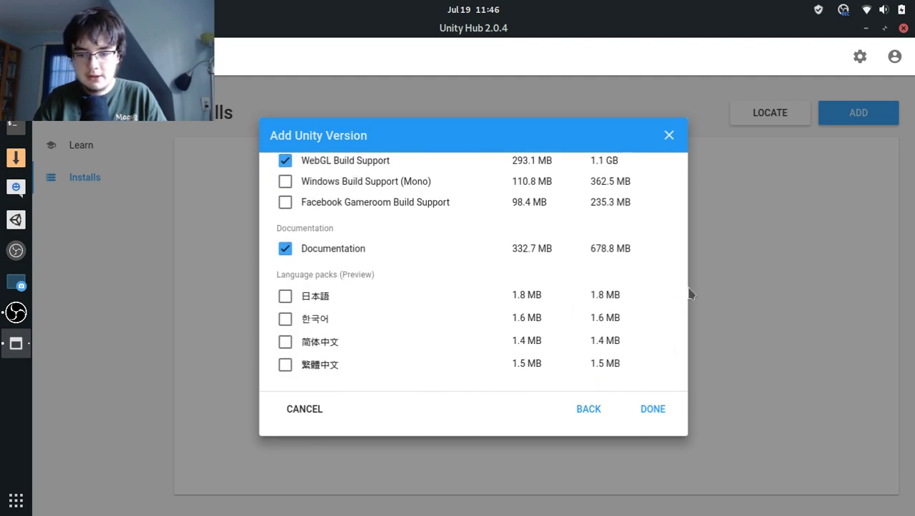
{"action": "scroll", "coordinate": [681, 293], "scroll_direction": "up", "scroll_amount": 3}
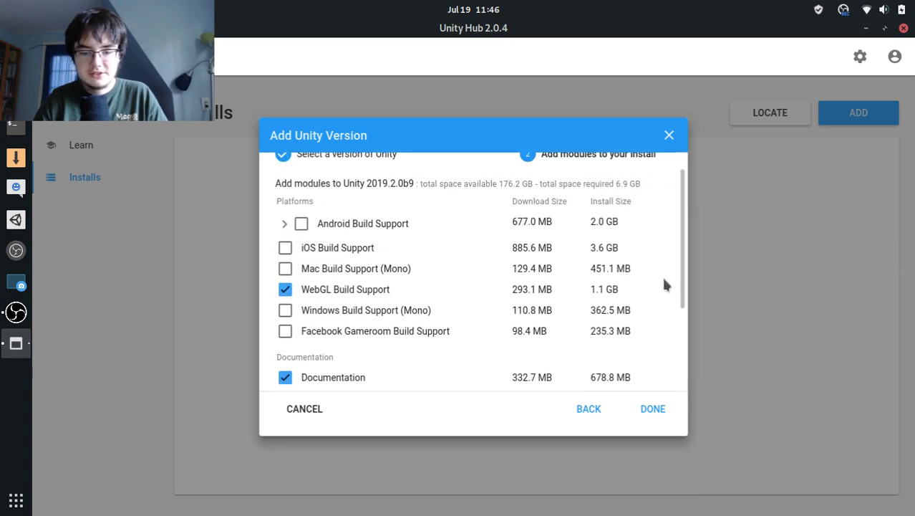
{"action": "left_click", "coordinate": [652, 410]}
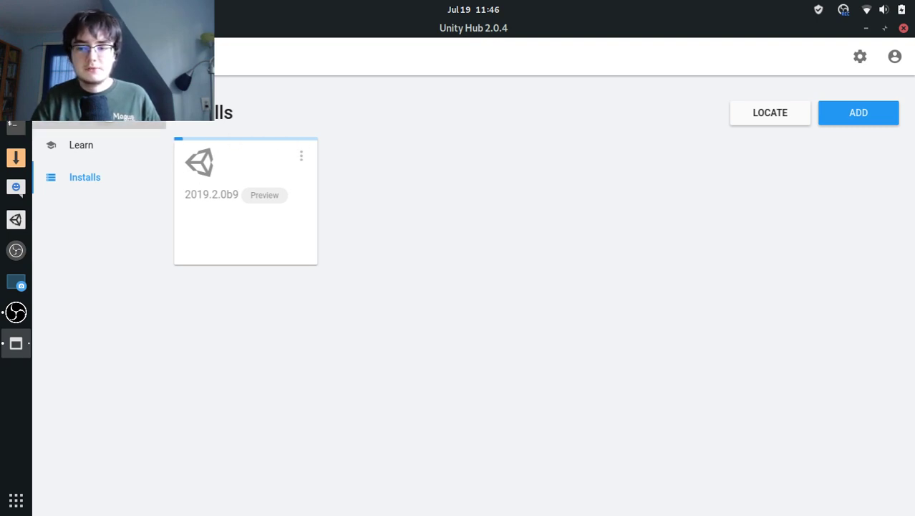
Step: Return to the empty Projects page while 2019.2.0b9 keeps installing
{"action": "left_click", "coordinate": [170, 127]}
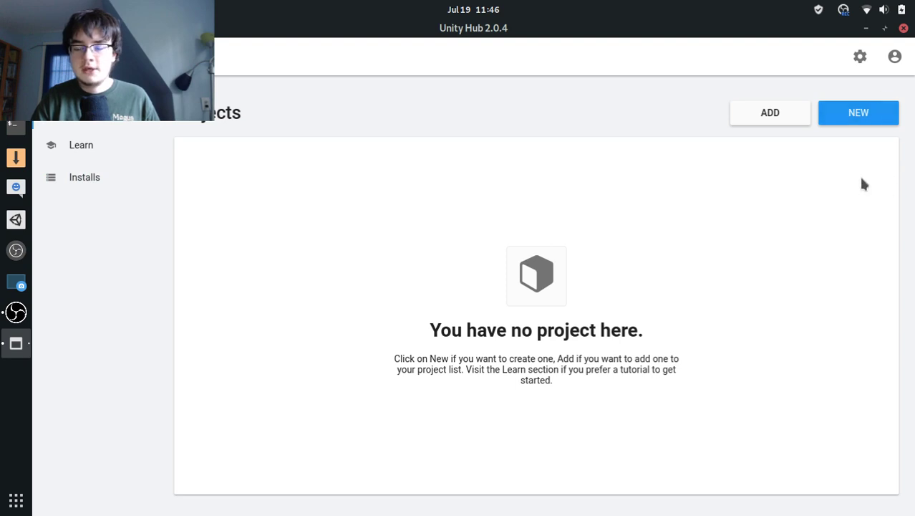